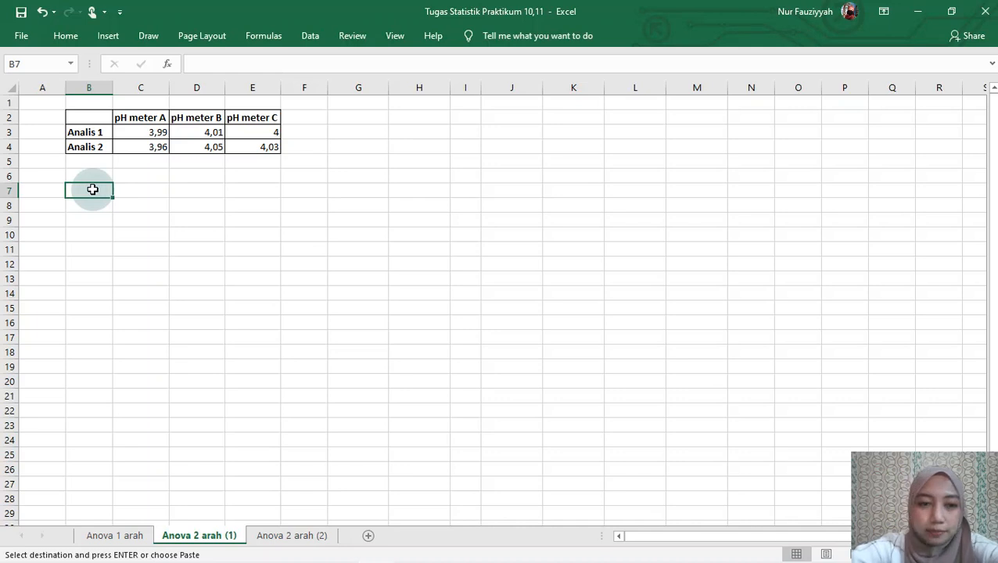
# - Paste the copied Uji Hipotesis heading and the H0 and H1 rules comparing F Hitung with F Tabel into cells starting at B7
pyautogui.write('Uji Hipotesis H0 diterima dan H1 ditolak jika nilai F Hitung < F Tabel H1 diterima dan H0 ditolak jika nilai F Hitung > F Tabel')
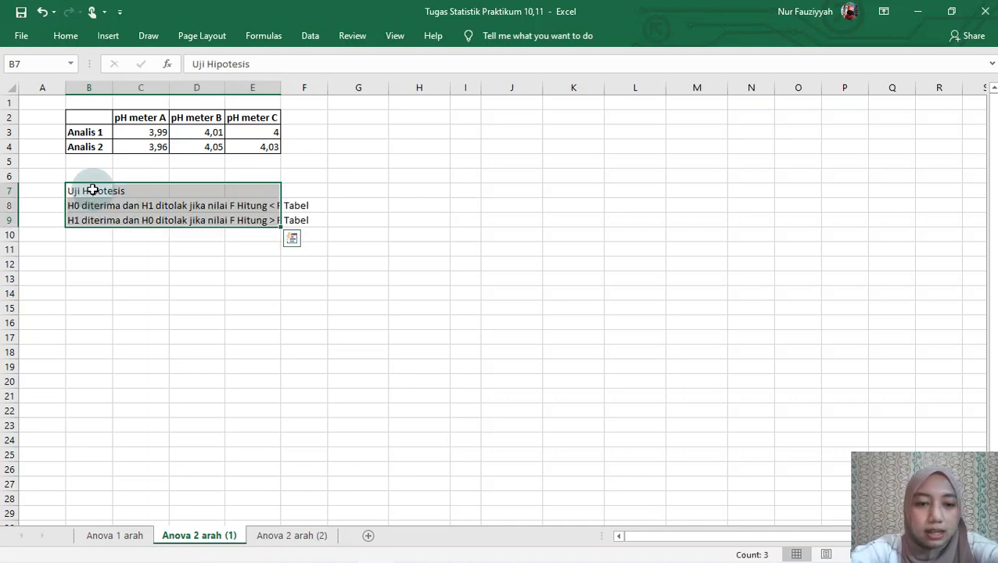
pyautogui.click(97, 250)
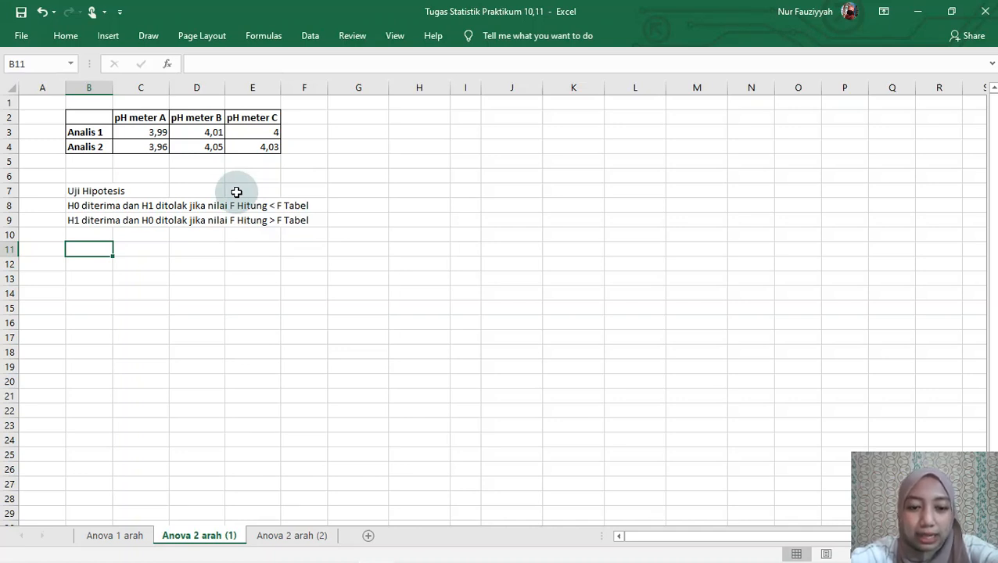
# - Set up an Anova: Two-Factor Without Replication analysis with input range B2:E4 and labels included
pyautogui.click(315, 36)
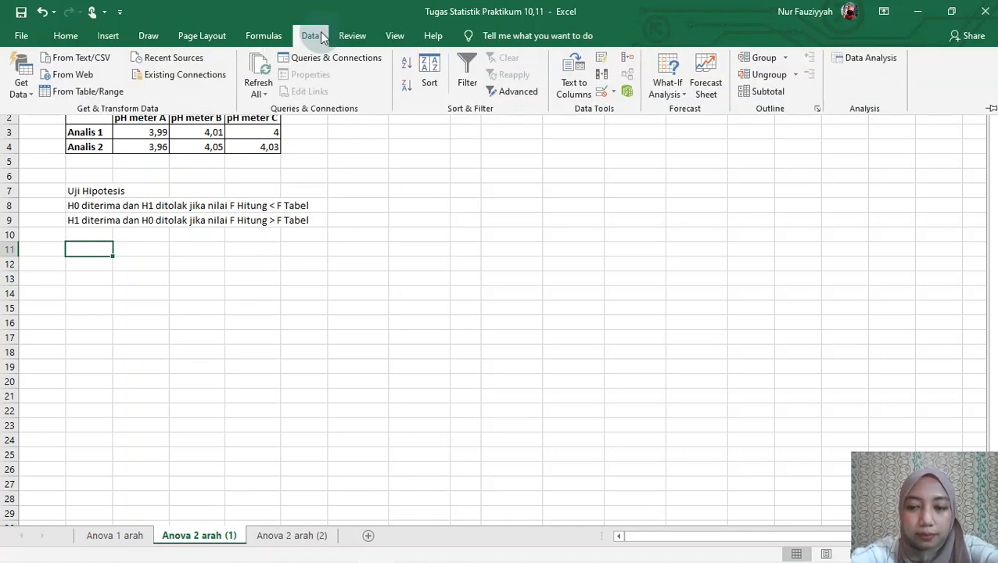
pyautogui.click(874, 57)
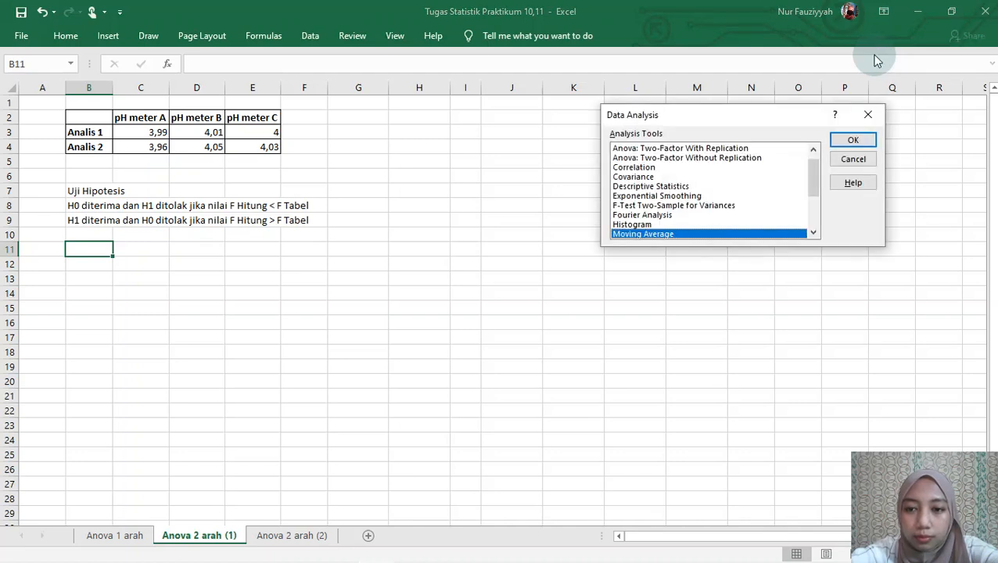
pyautogui.moveTo(819, 185); pyautogui.dragTo(815, 168)
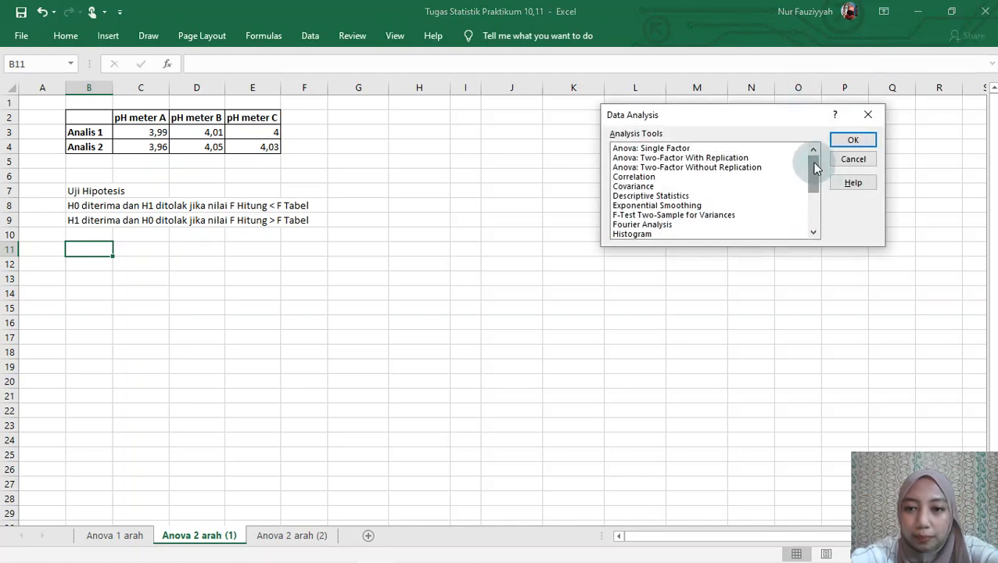
pyautogui.click(677, 167)
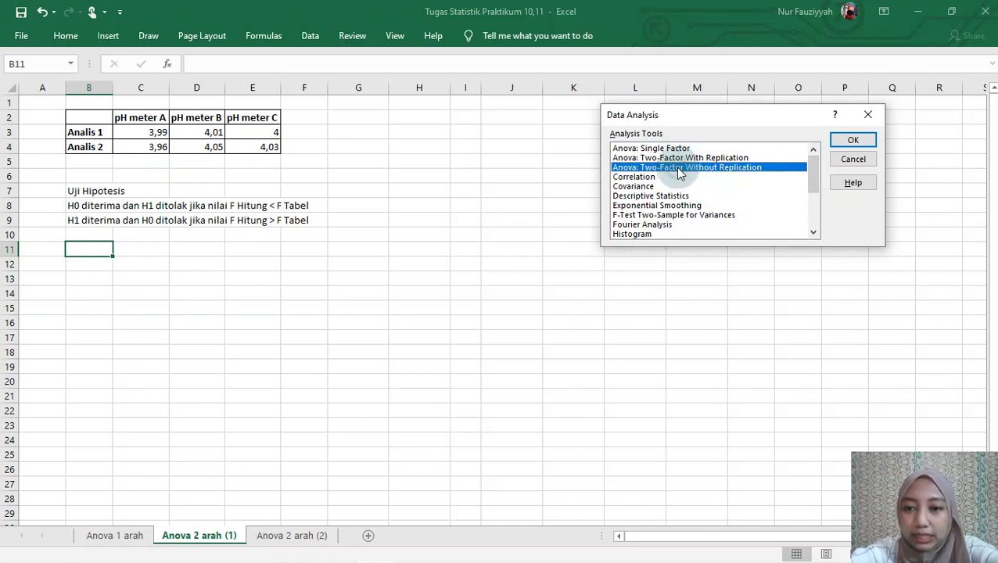
pyautogui.click(844, 141)
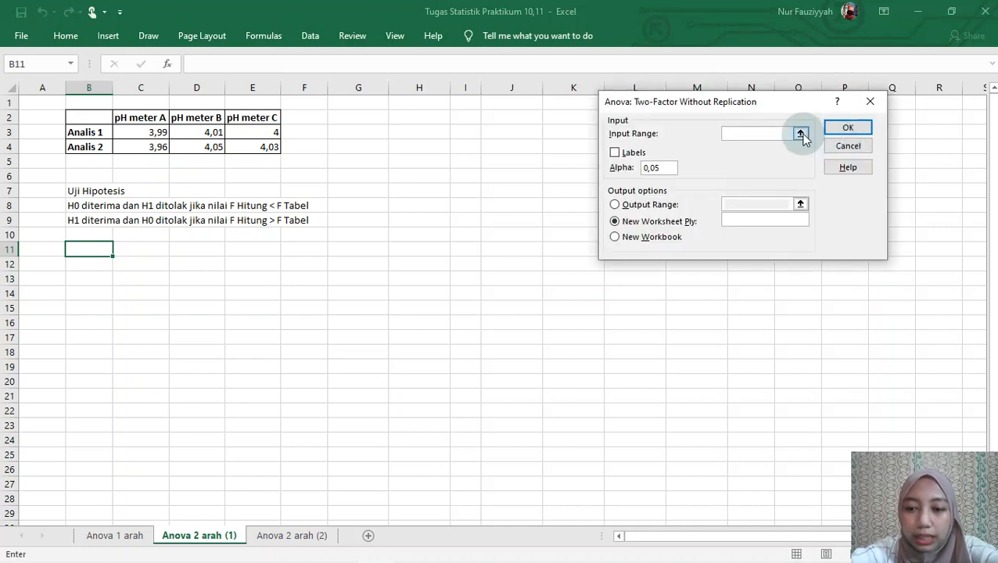
pyautogui.click(800, 134)
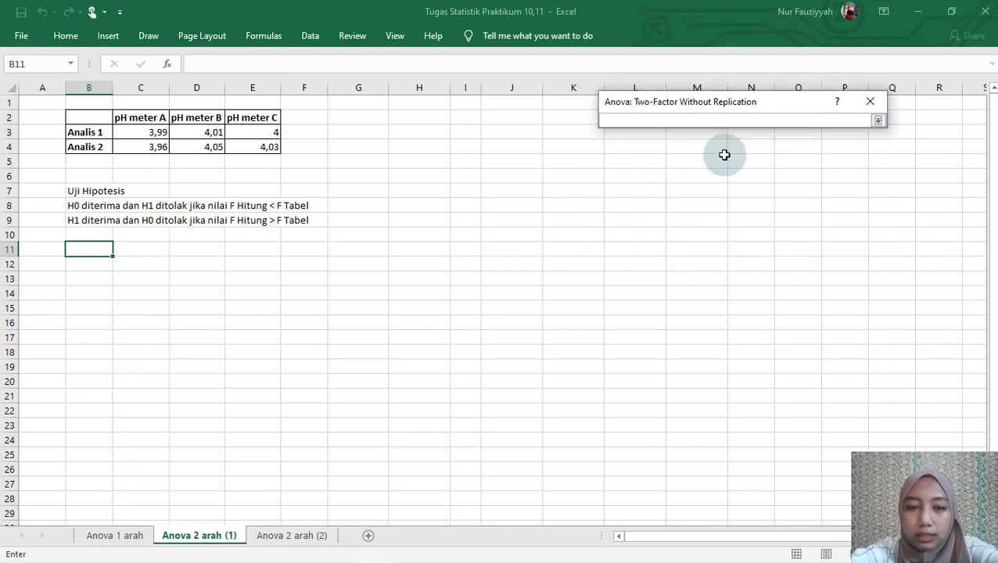
pyautogui.moveTo(93, 117); pyautogui.dragTo(243, 146)
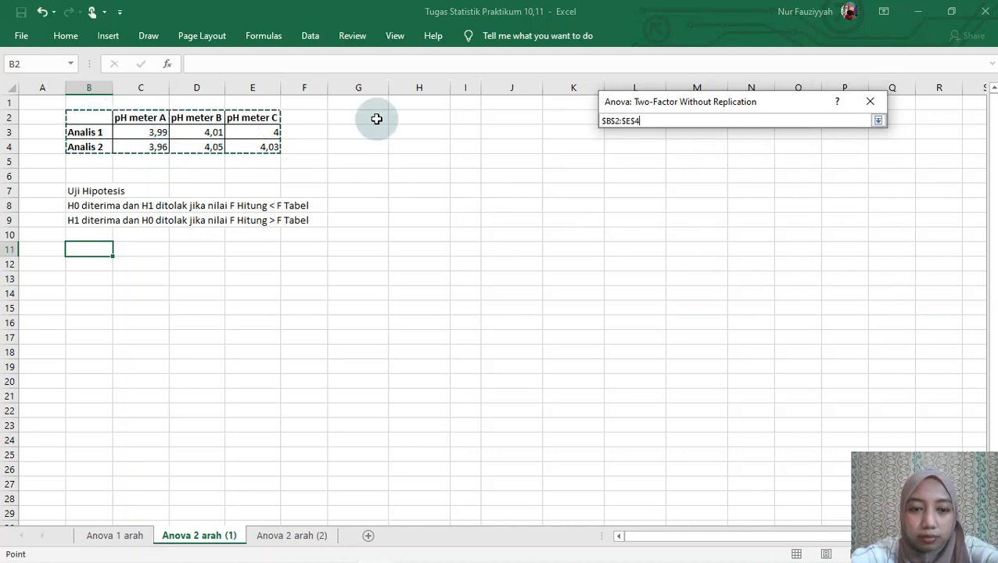
pyautogui.click(878, 121)
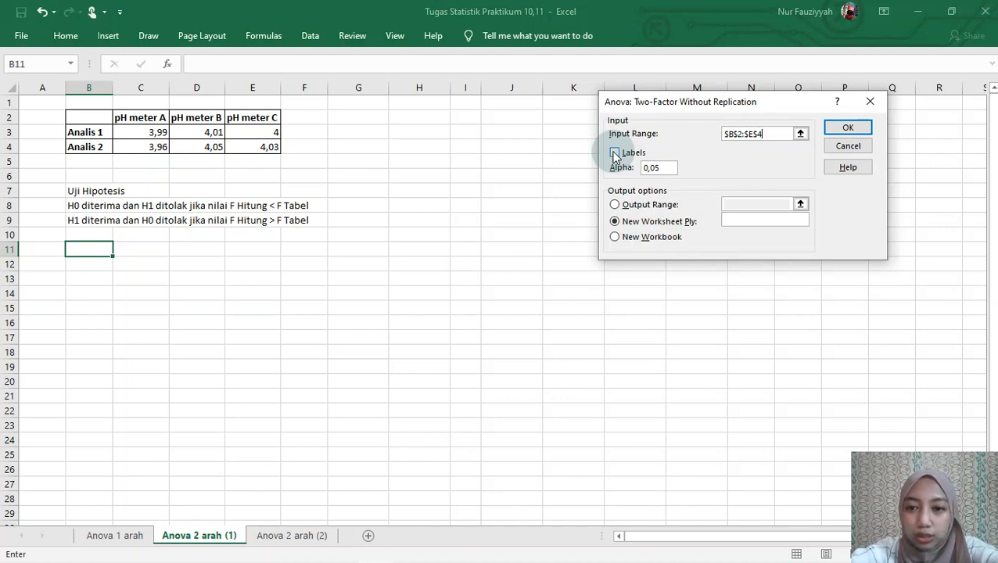
pyautogui.click(615, 153)
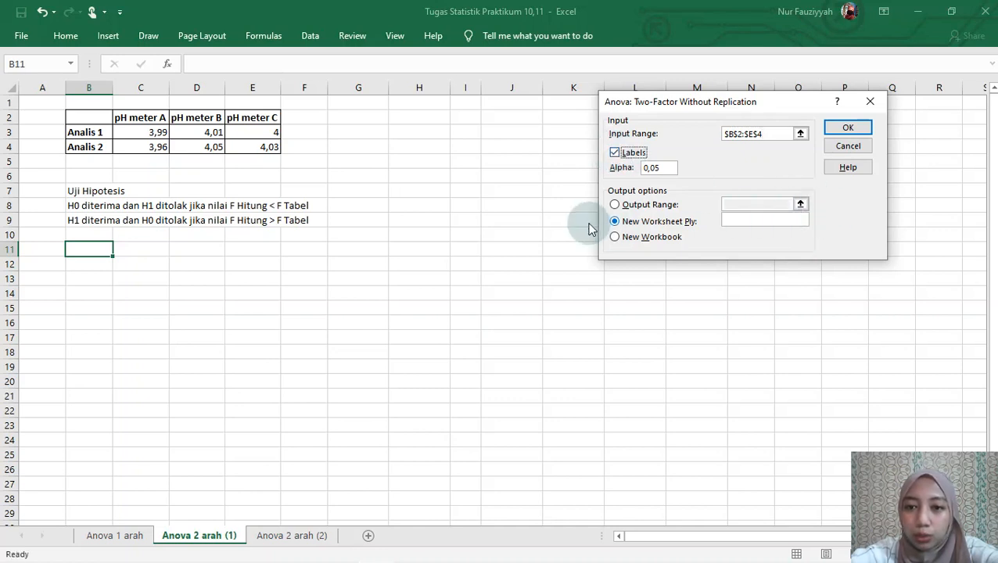
# - Set the ANOVA output range to cell G2 on the same sheet and run the analysis
pyautogui.click(615, 205)
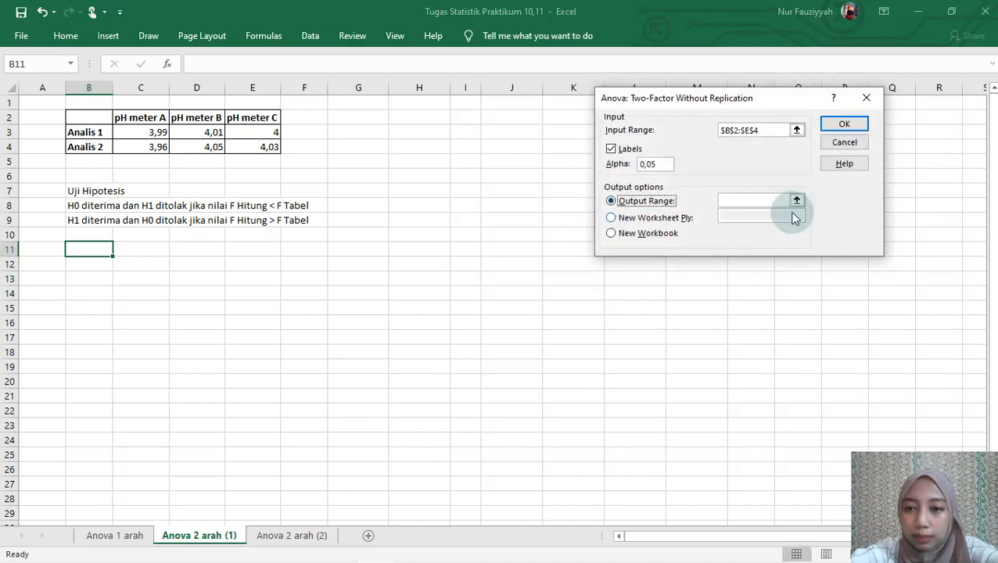
pyautogui.click(797, 201)
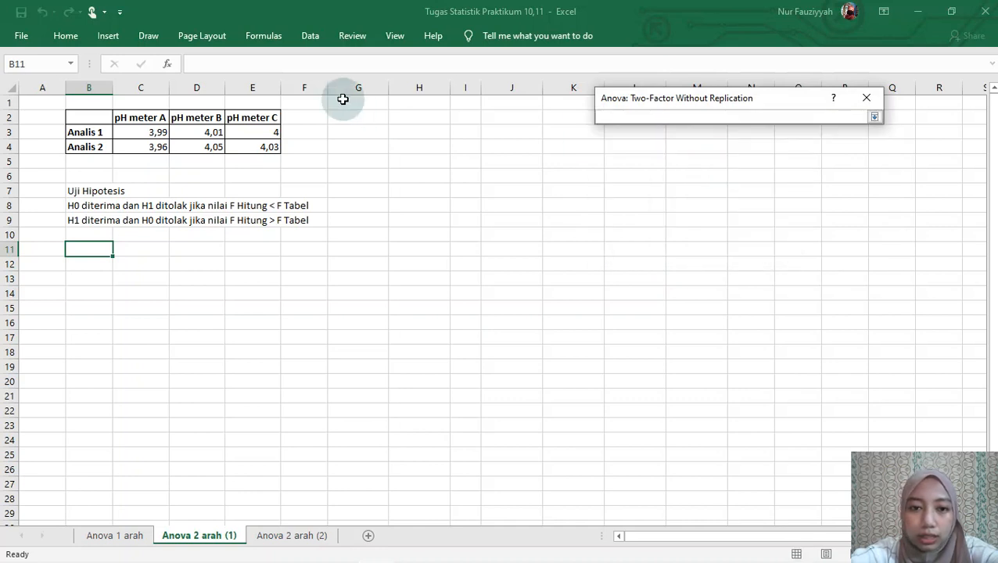
pyautogui.click(363, 119)
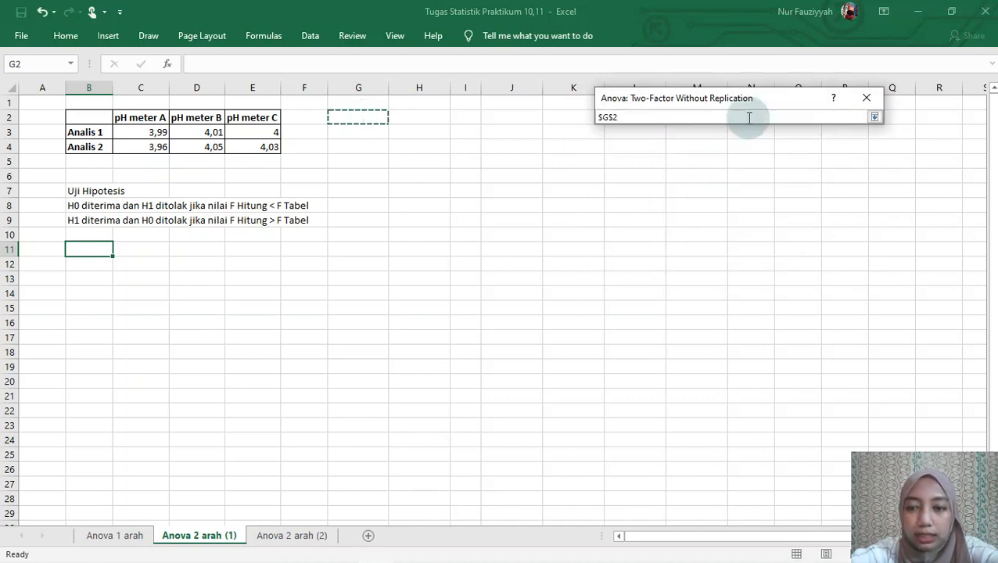
pyautogui.click(876, 117)
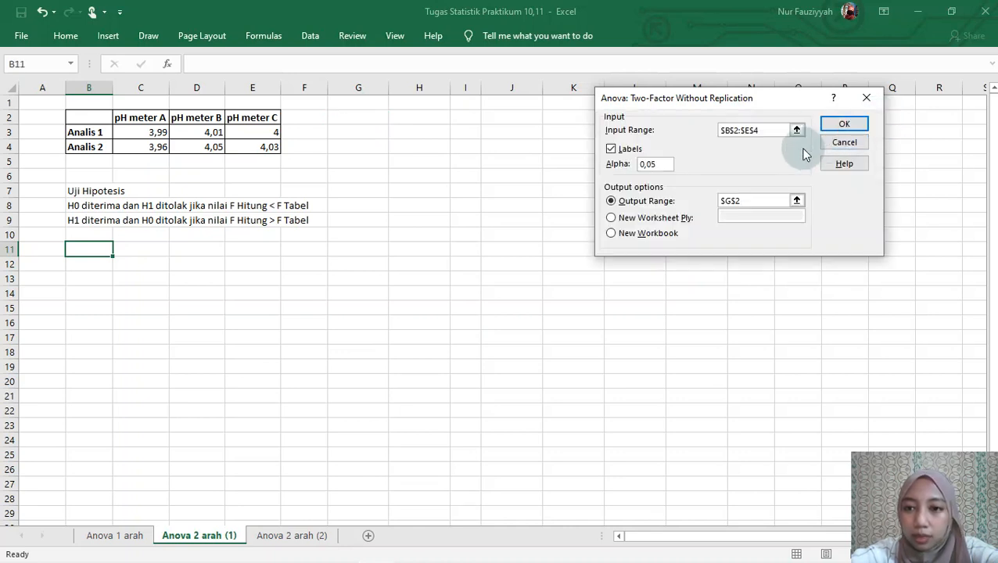
pyautogui.click(841, 123)
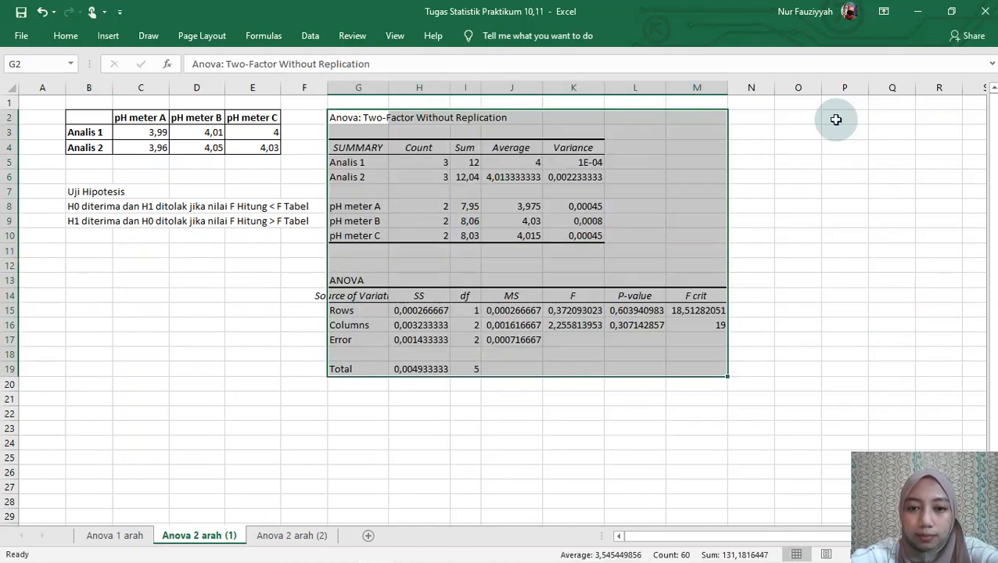
pyautogui.click(844, 174)
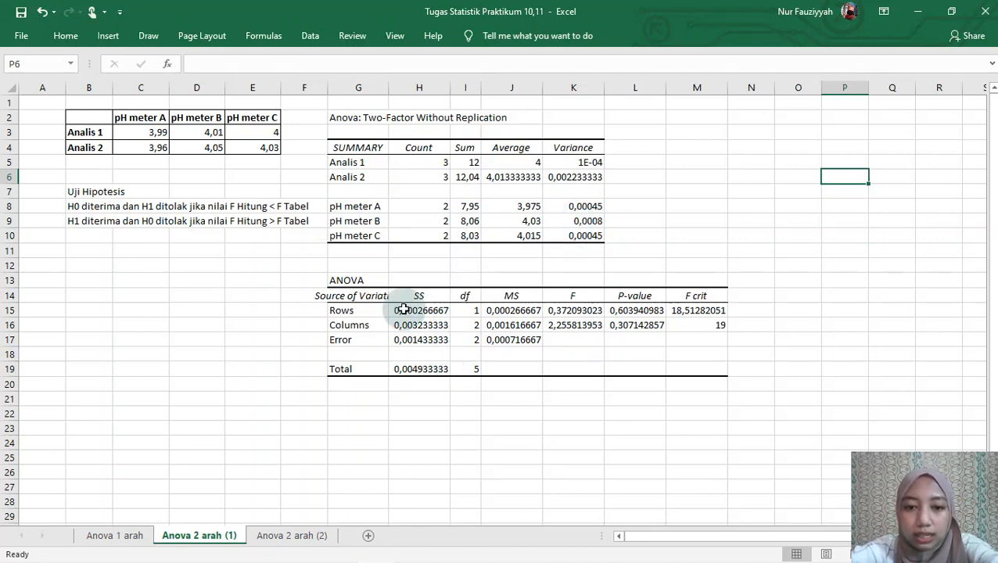
# - Rename the Rows source of variation in the ANOVA table to Analis
pyautogui.click(363, 312)
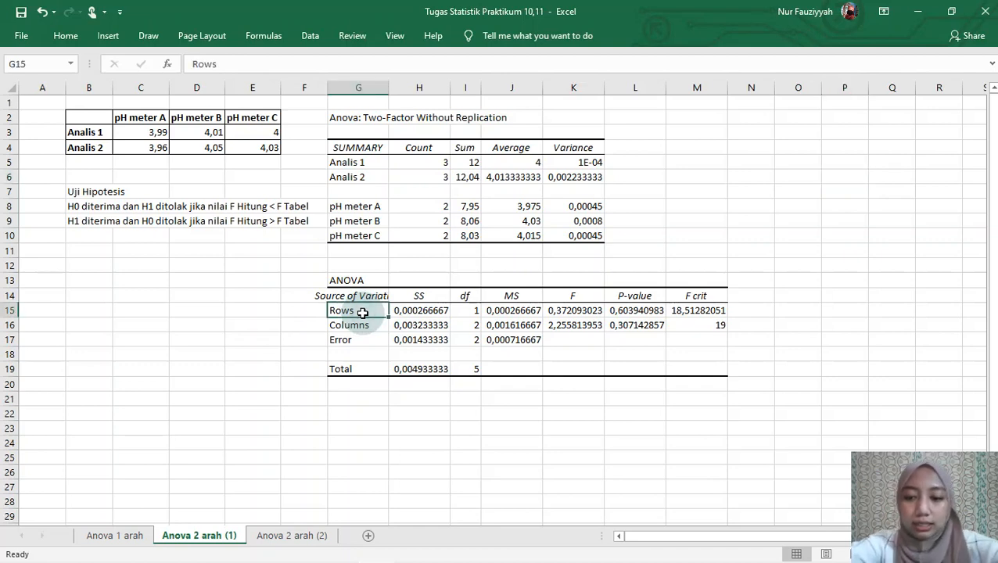
pyautogui.doubleClick(363, 313)
pyautogui.press('BackSpace')
pyautogui.press('BackSpace')
pyautogui.press('BackSpace')
pyautogui.press('BackSpace')
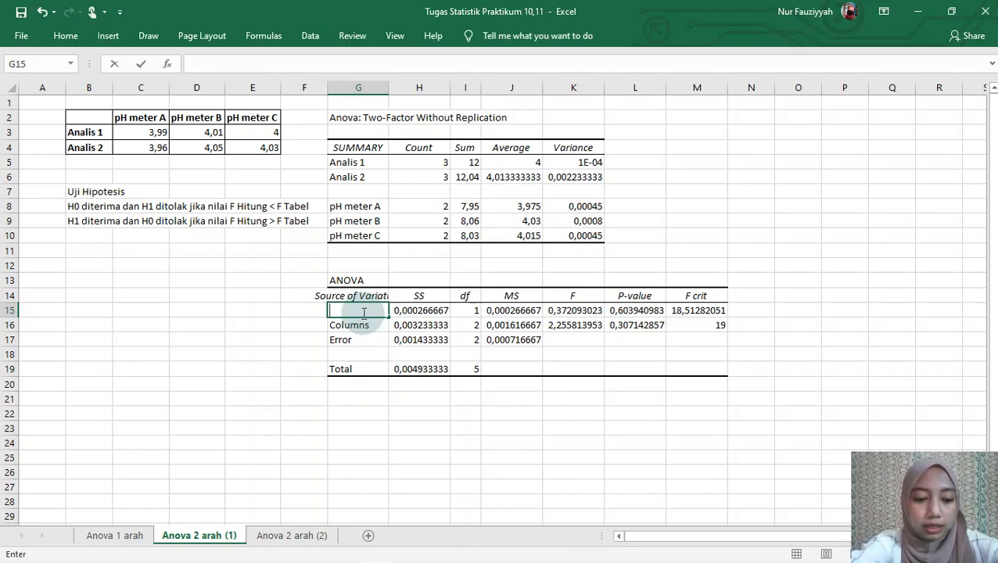
pyautogui.write('Analis')
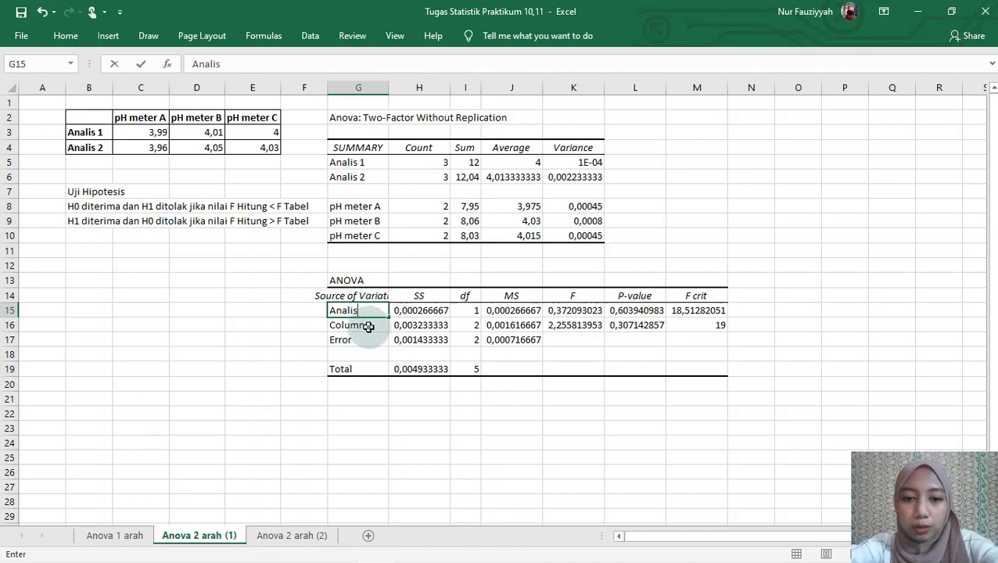
# - Rename the Columns source of variation in the ANOVA table to pH meter, with a capital H
pyautogui.click(369, 326)
pyautogui.press('BackSpace')
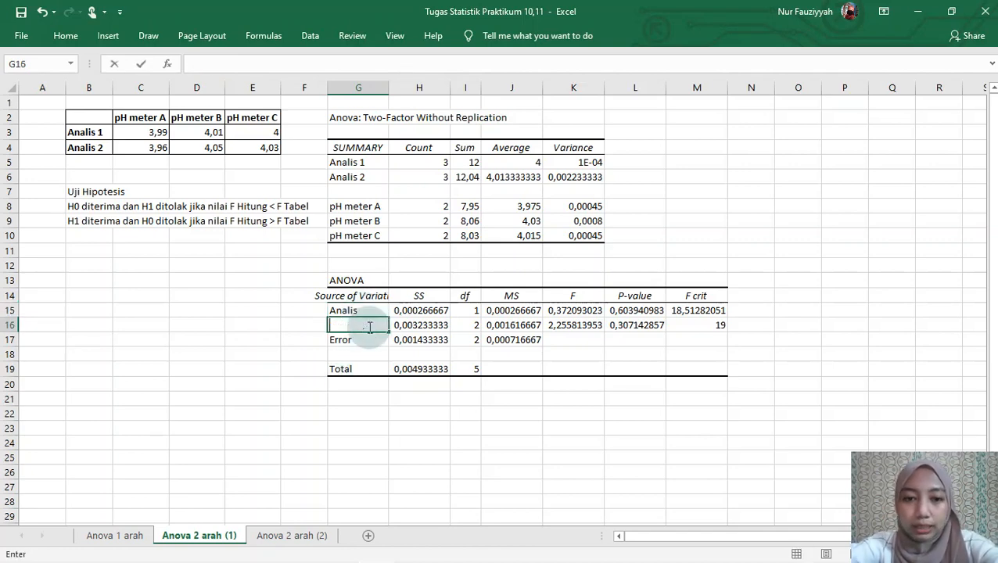
pyautogui.write('ph ')
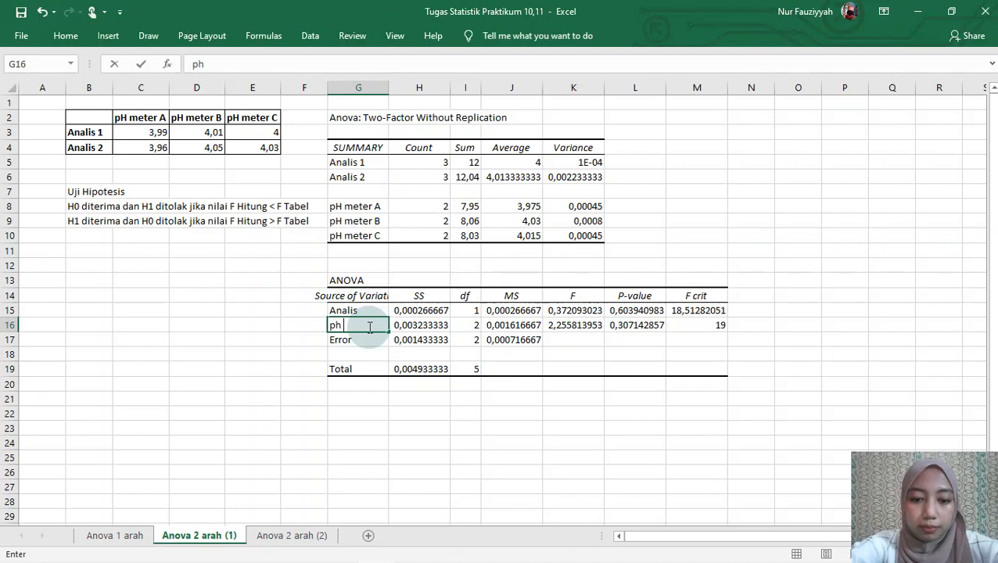
pyautogui.write('meter')
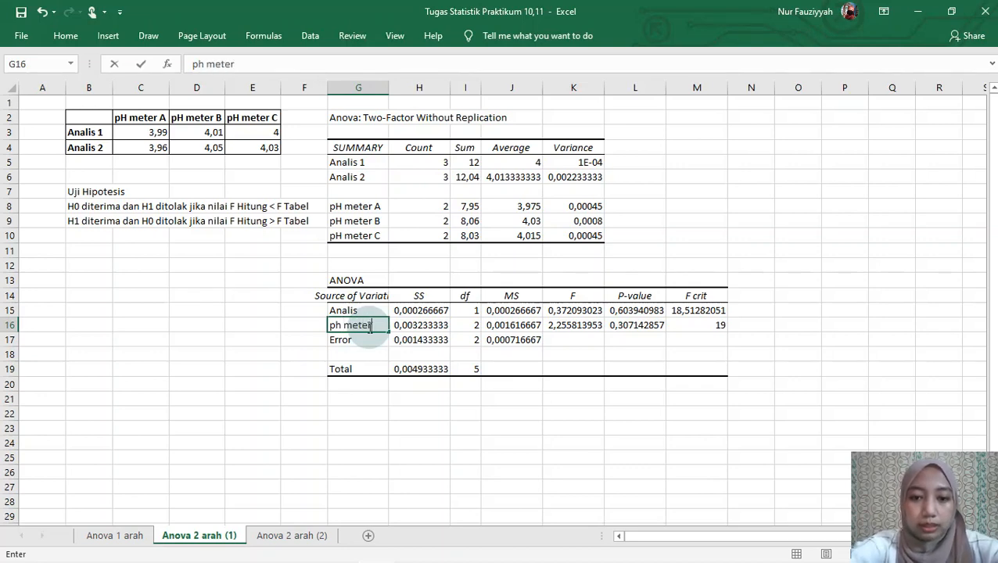
pyautogui.click(206, 63)
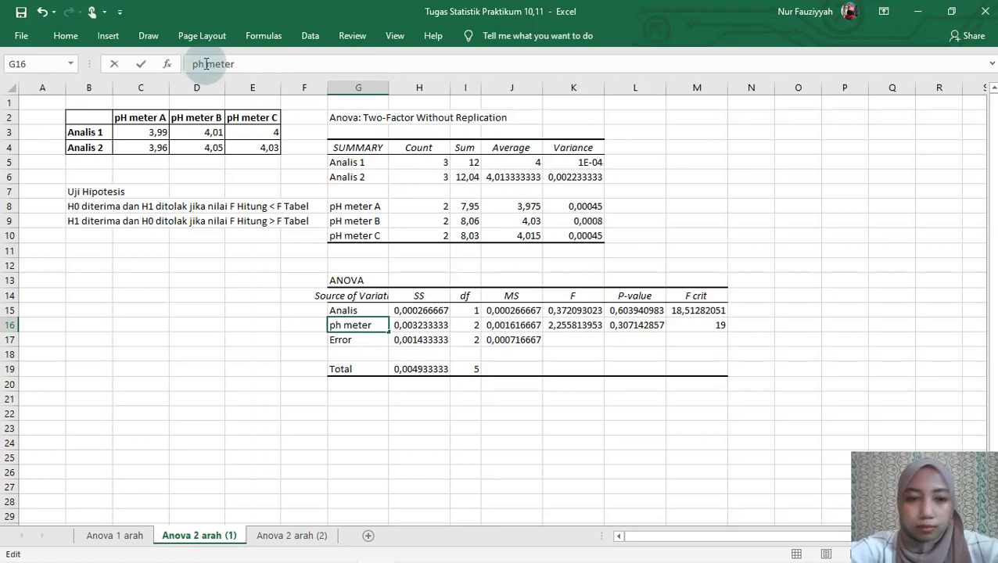
pyautogui.press('BackSpace')
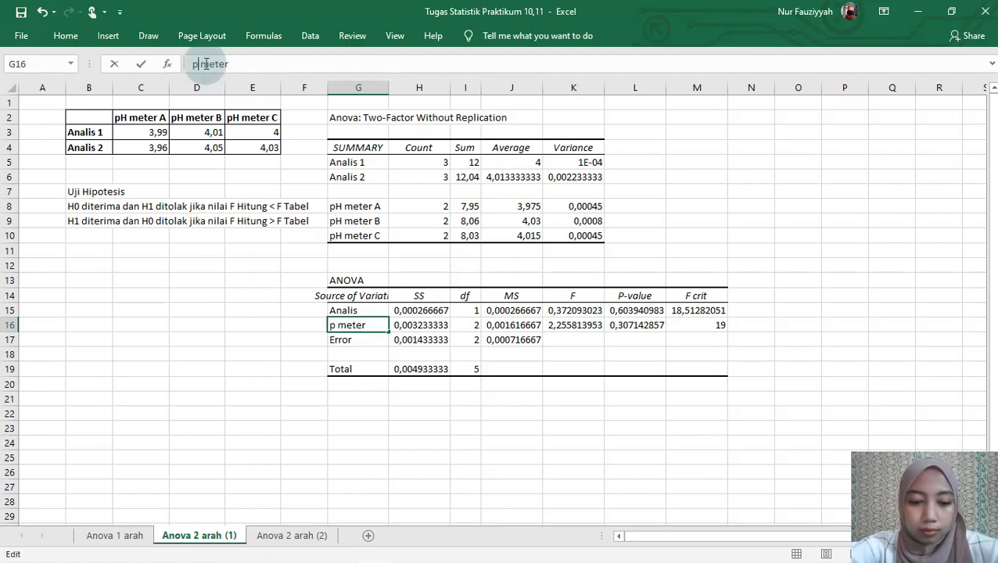
pyautogui.write('H')
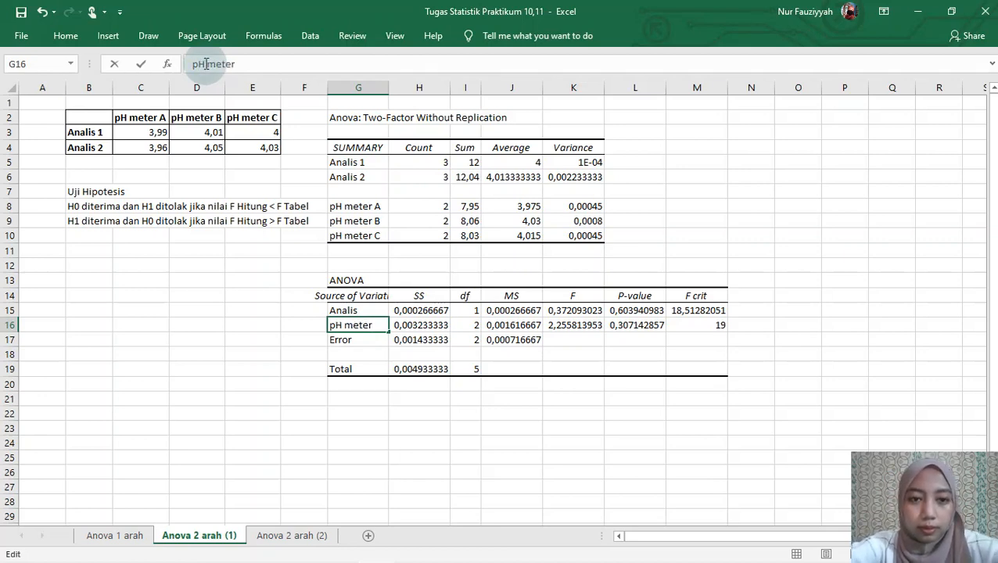
pyautogui.click(562, 351)
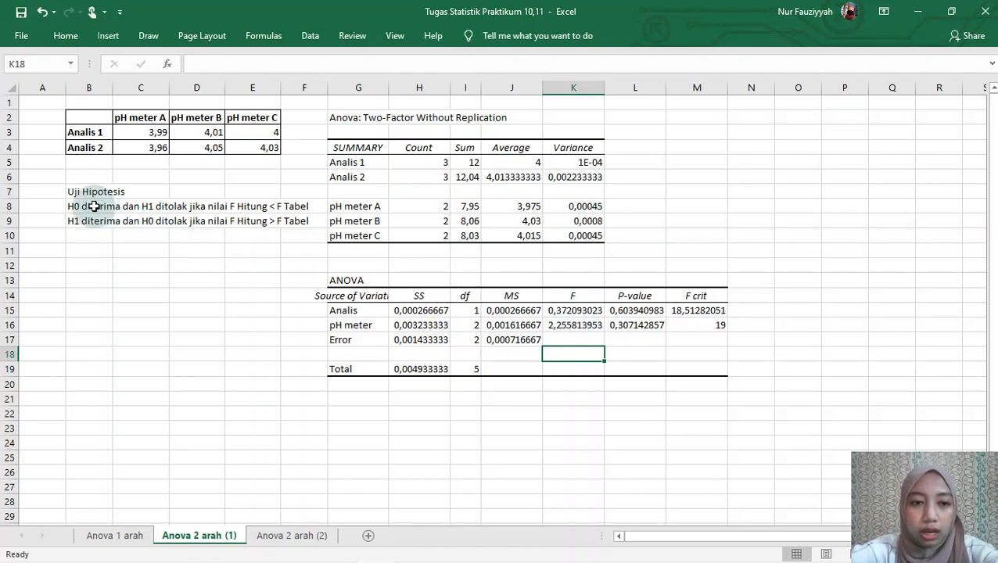
# - Copy the H0 diterima statement from row 8 to cell N15, beside the Analis row of the ANOVA table
pyautogui.moveTo(93, 206); pyautogui.dragTo(290, 206)
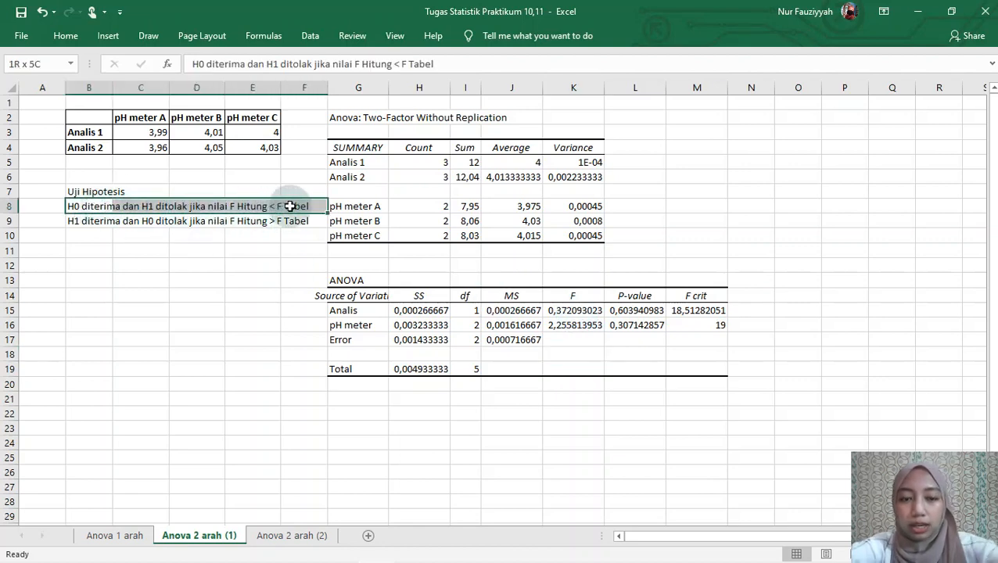
pyautogui.hotkey('ctrl', 'c')
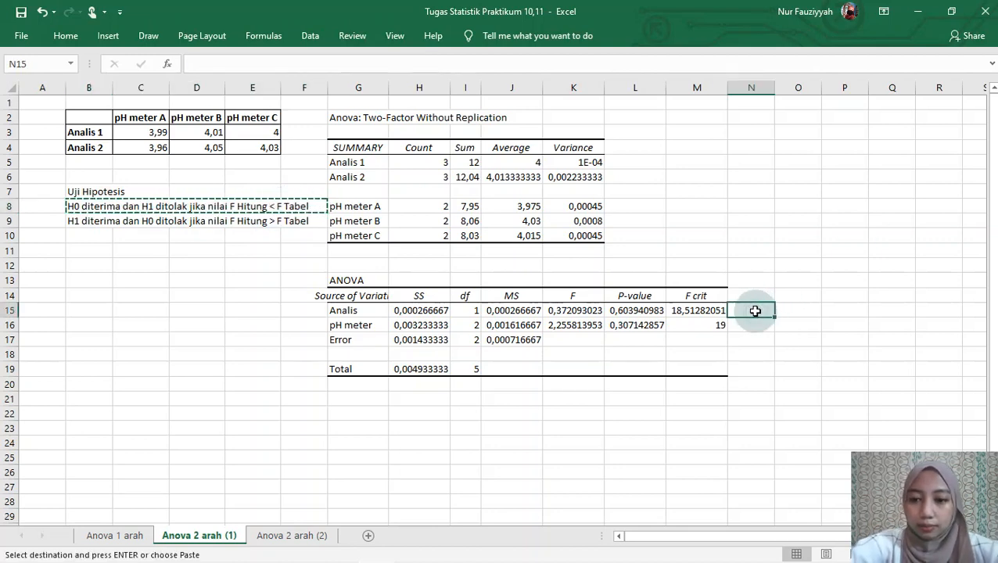
pyautogui.press('Return')
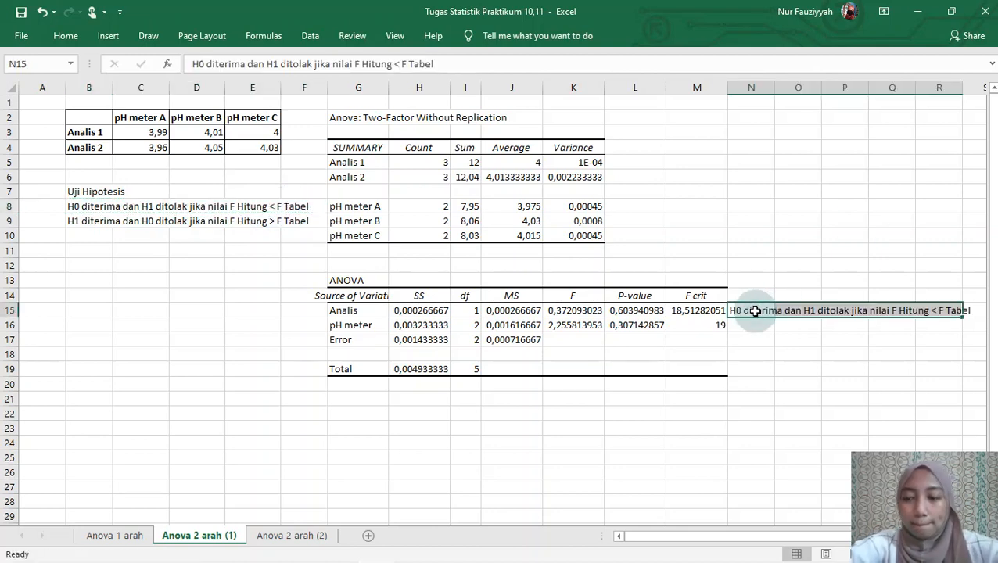
pyautogui.click(810, 365)
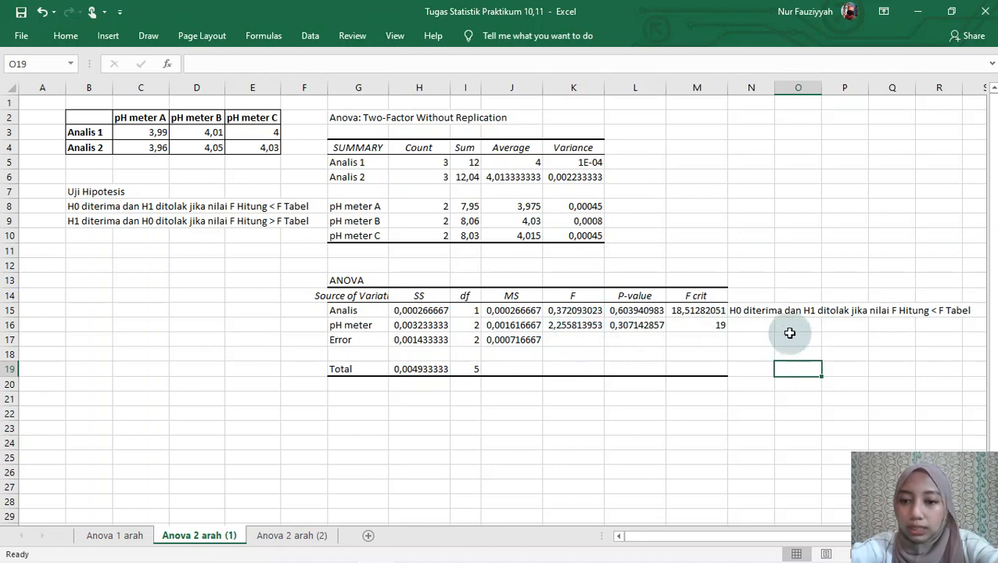
# - Fill the H0 diterima statement from N15 down to N16 for the pH meter row
pyautogui.click(762, 310)
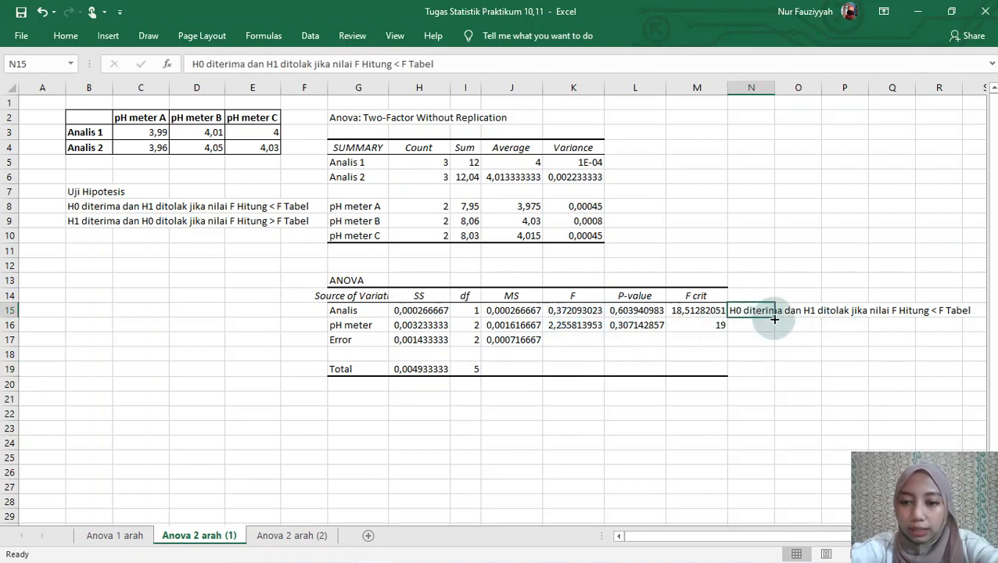
pyautogui.moveTo(774, 319); pyautogui.dragTo(762, 330)
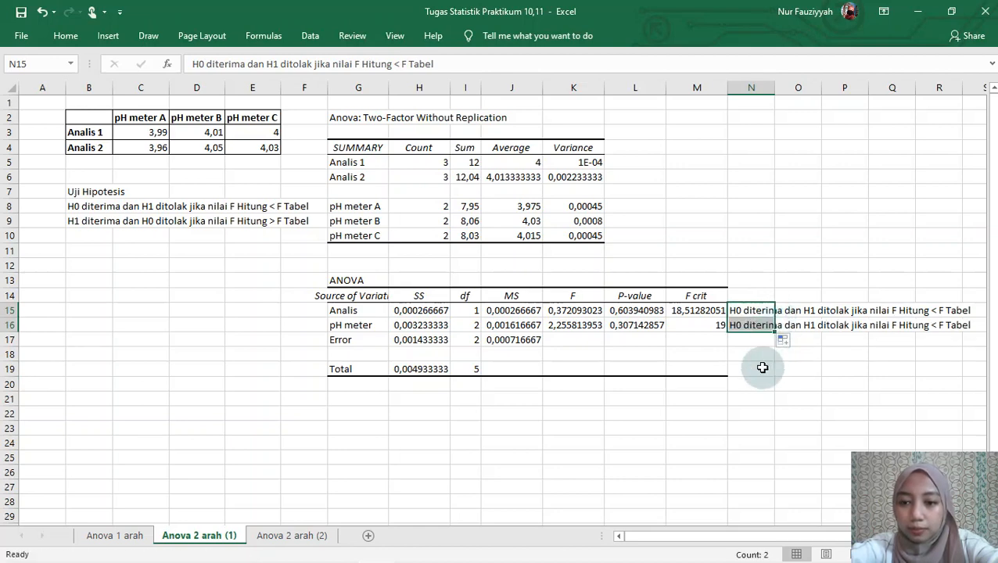
pyautogui.click(762, 368)
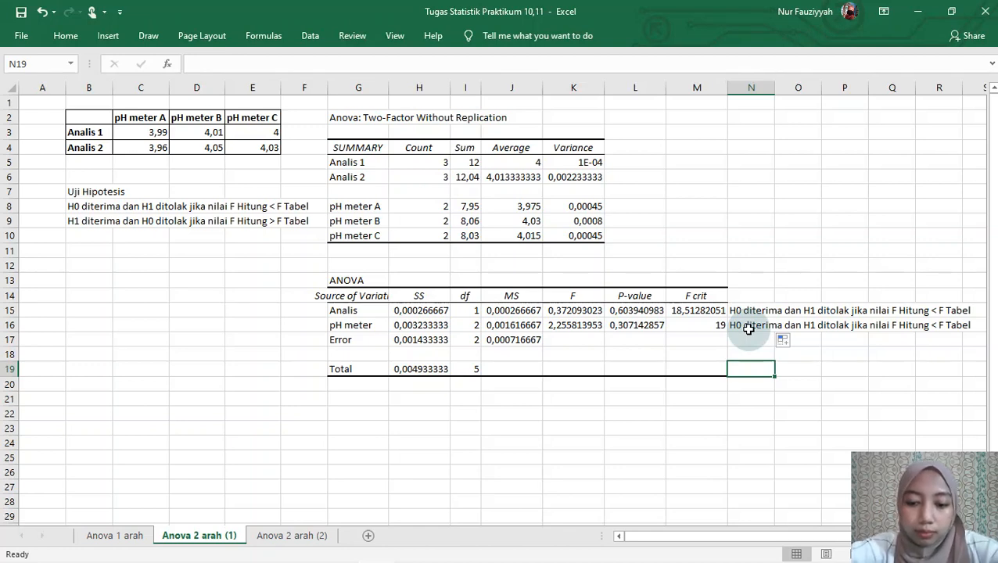
pyautogui.moveTo(748, 329); pyautogui.dragTo(749, 332)
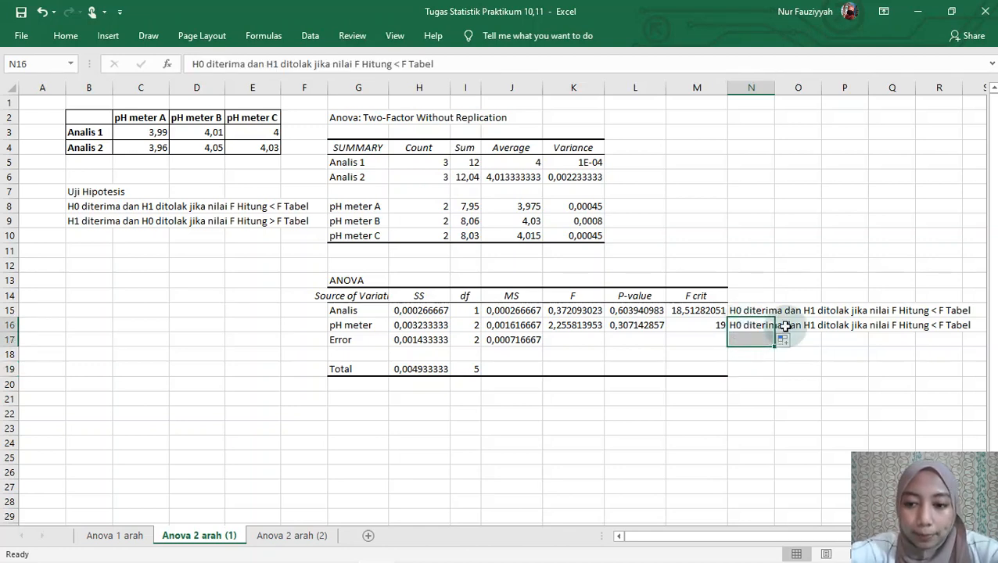
pyautogui.click(818, 353)
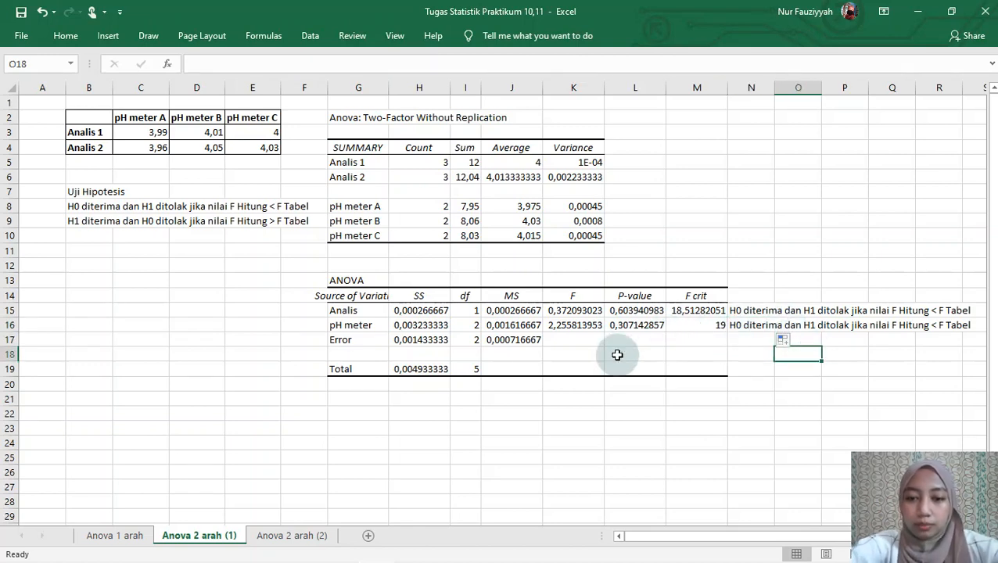
pyautogui.moveTo(618, 355); pyautogui.dragTo(630, 342)
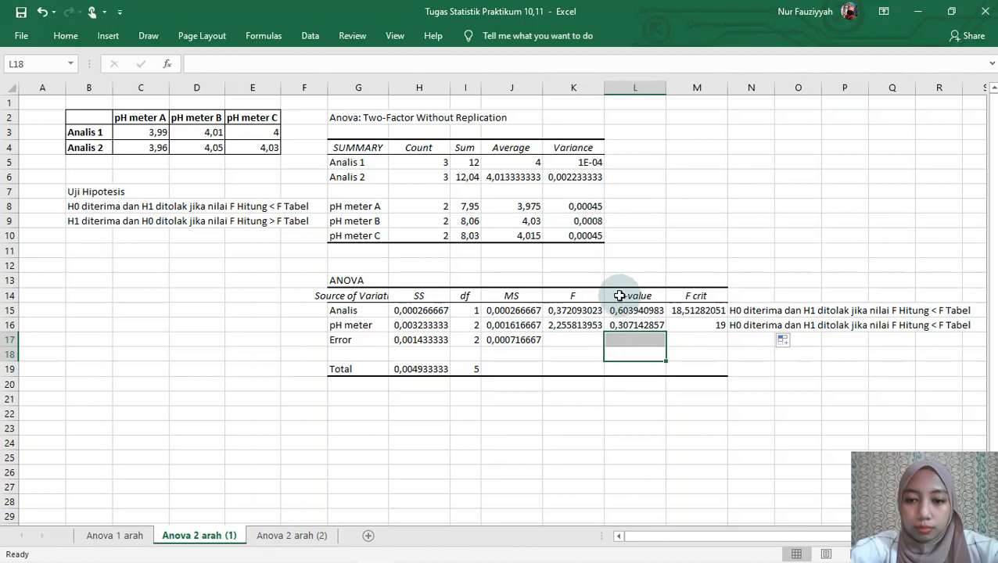
# - Highlight the P-value header and the Analis and pH meter P-values in the ANOVA table (L14:L16) with a light blue fill
pyautogui.moveTo(618, 296); pyautogui.dragTo(637, 325)
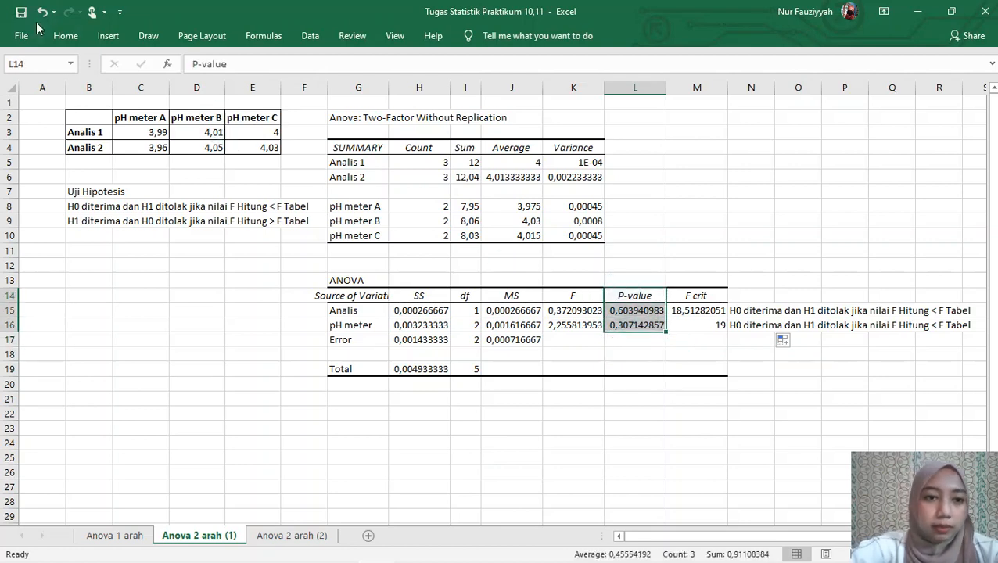
pyautogui.click(66, 36)
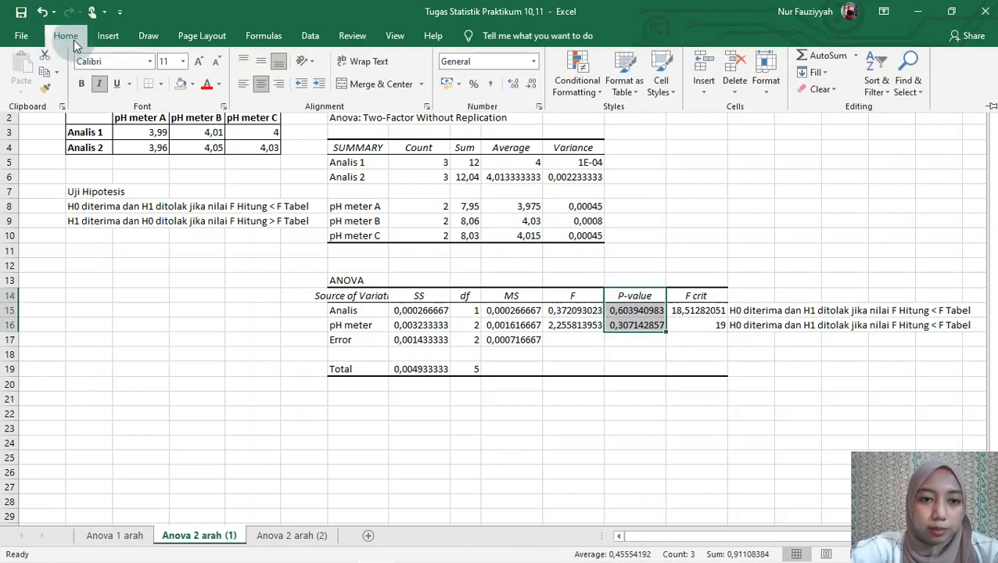
pyautogui.click(193, 86)
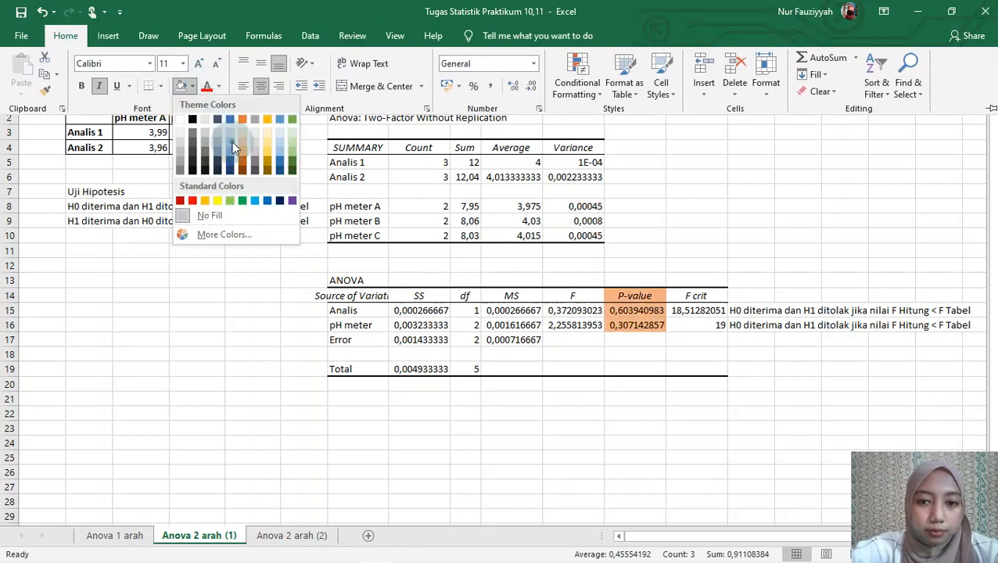
pyautogui.click(232, 143)
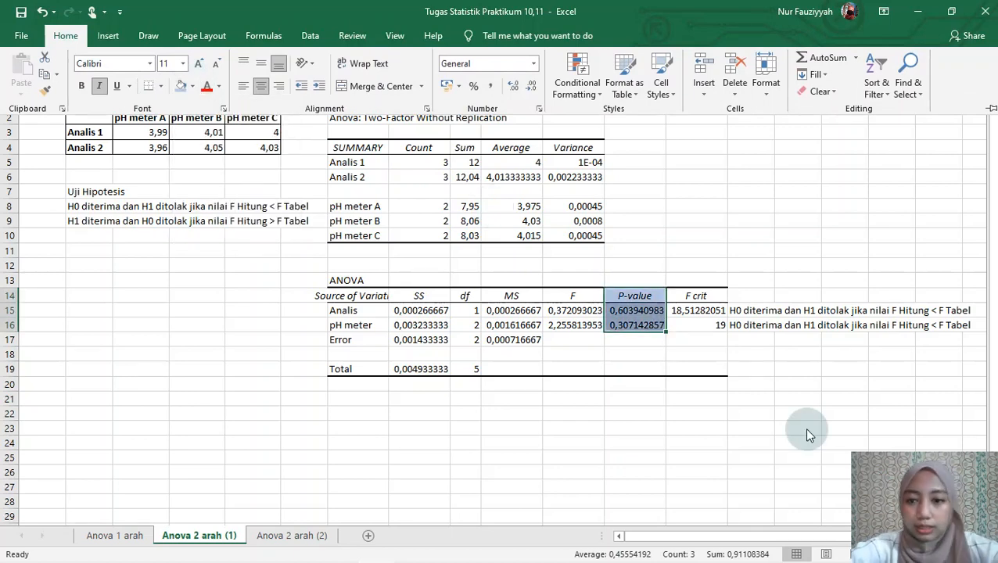
pyautogui.click(750, 363)
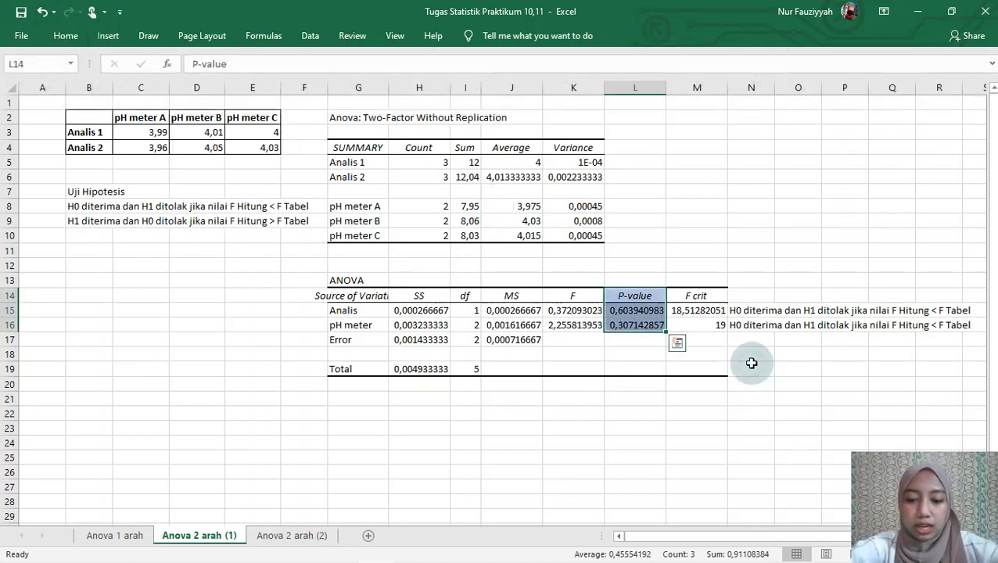
pyautogui.click(831, 367)
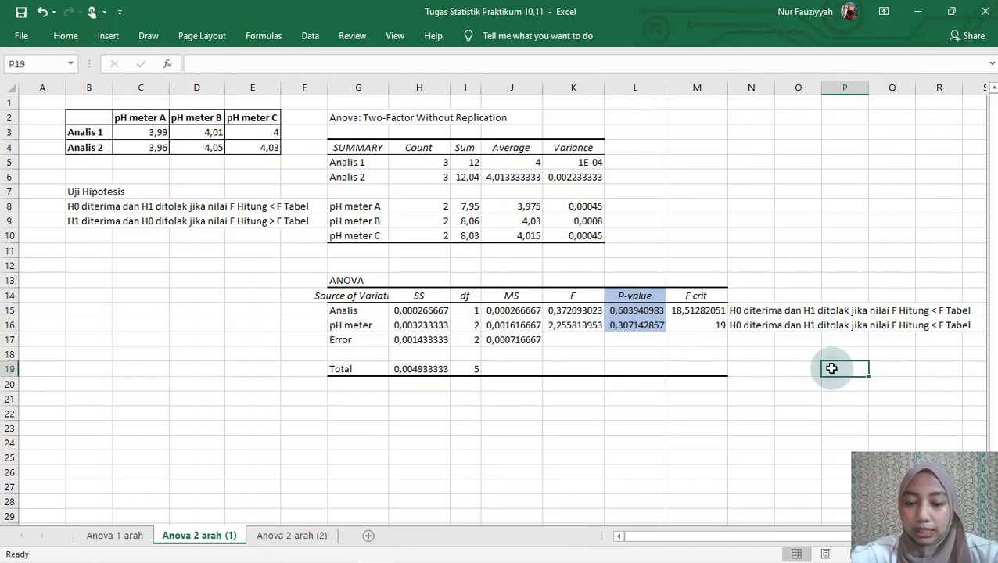